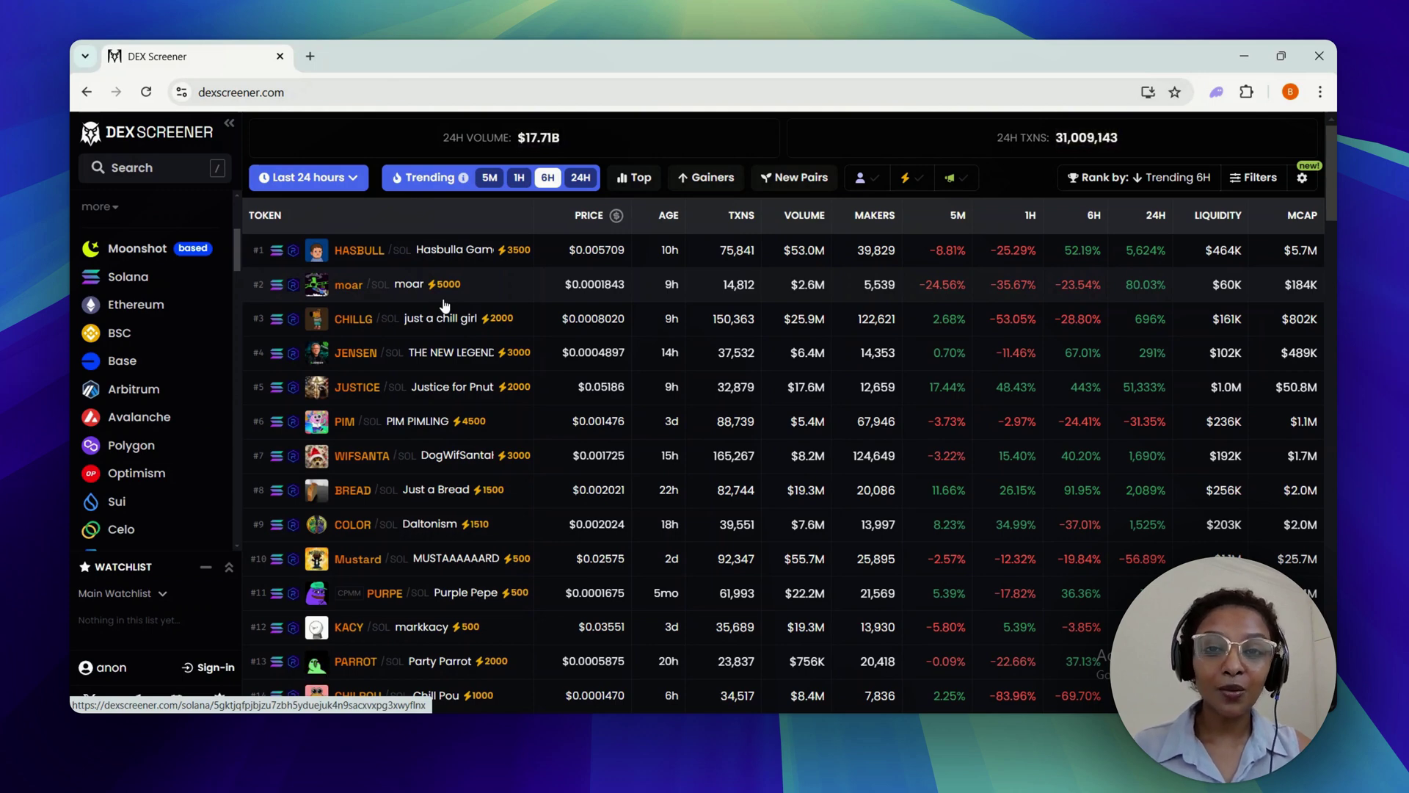
scroll(171, 345, up, 3)
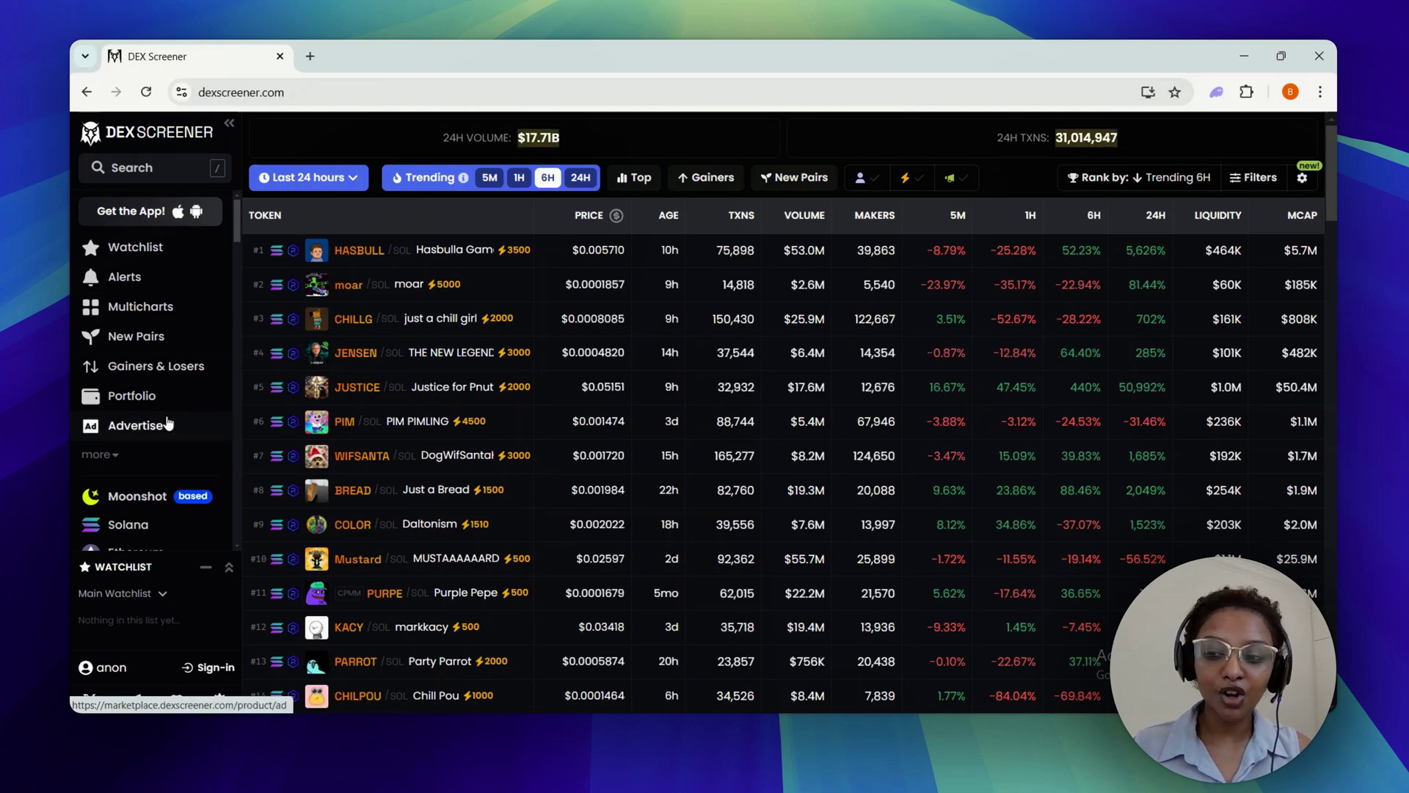
scroll(168, 428, down, 1)
scroll(169, 428, down, 4)
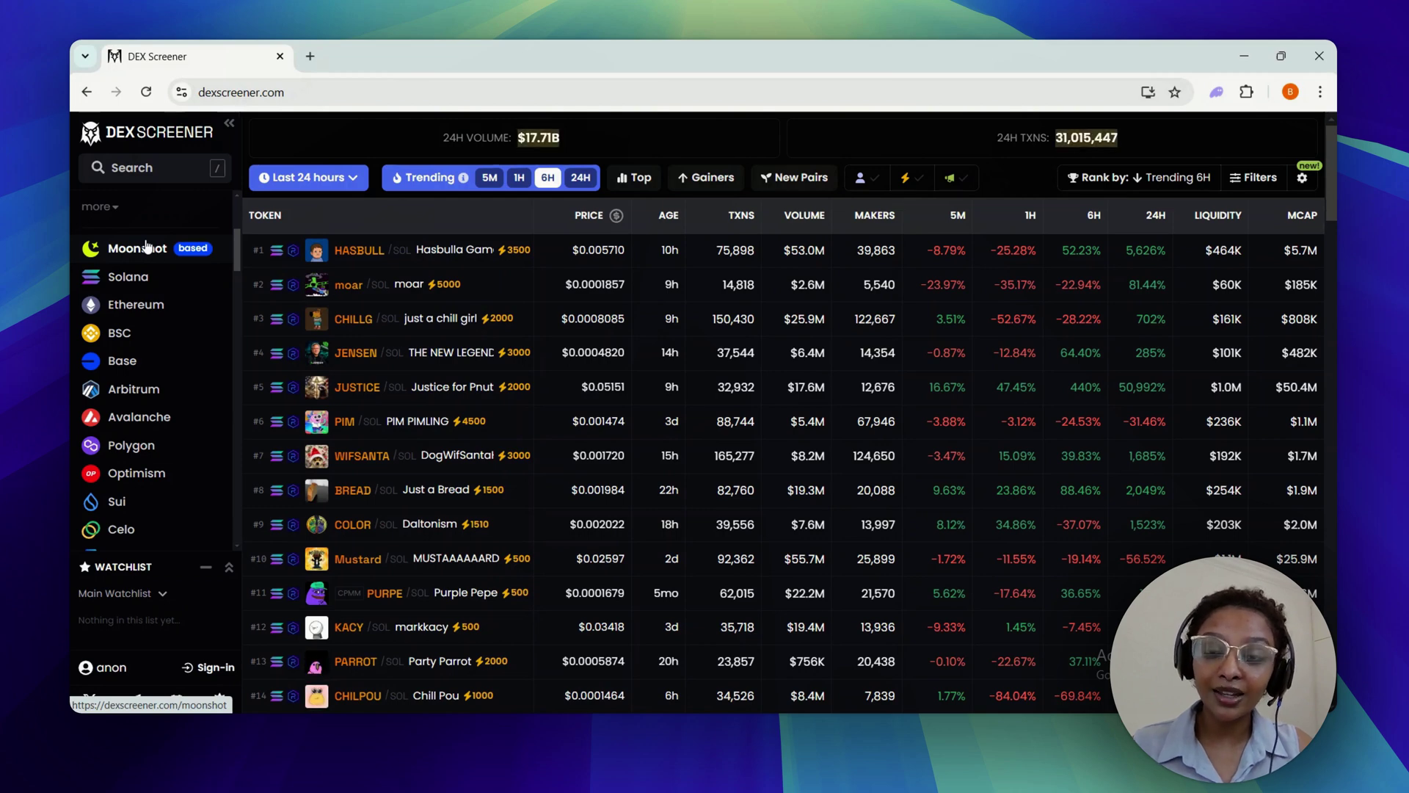
Step: Open Moonshot and bring up the Connect Wallet dialog listing Phantom for EVM and Solana
click(147, 246)
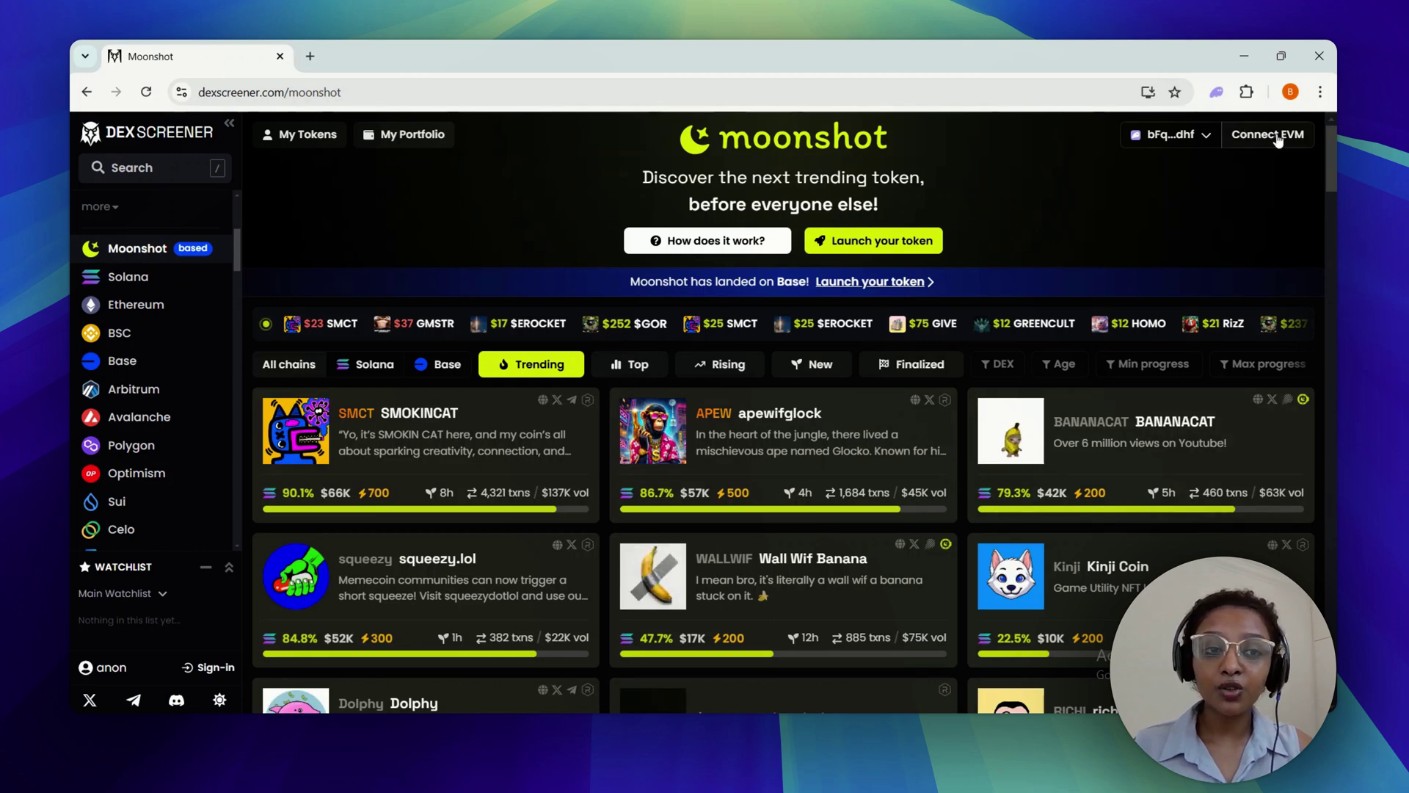
click(1291, 136)
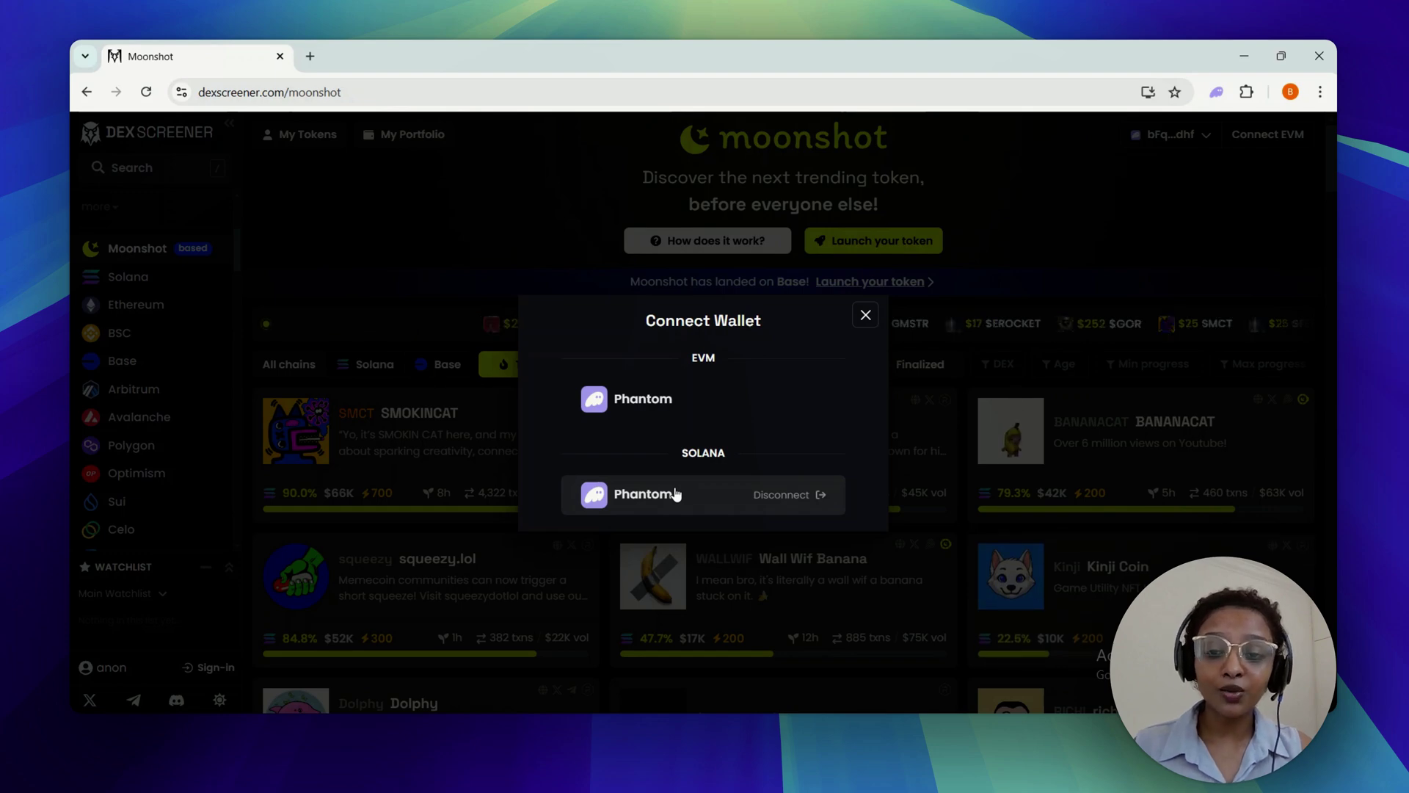
Step: Disconnect the Solana Phantom wallet, then reconnect Phantom for Solana
click(650, 497)
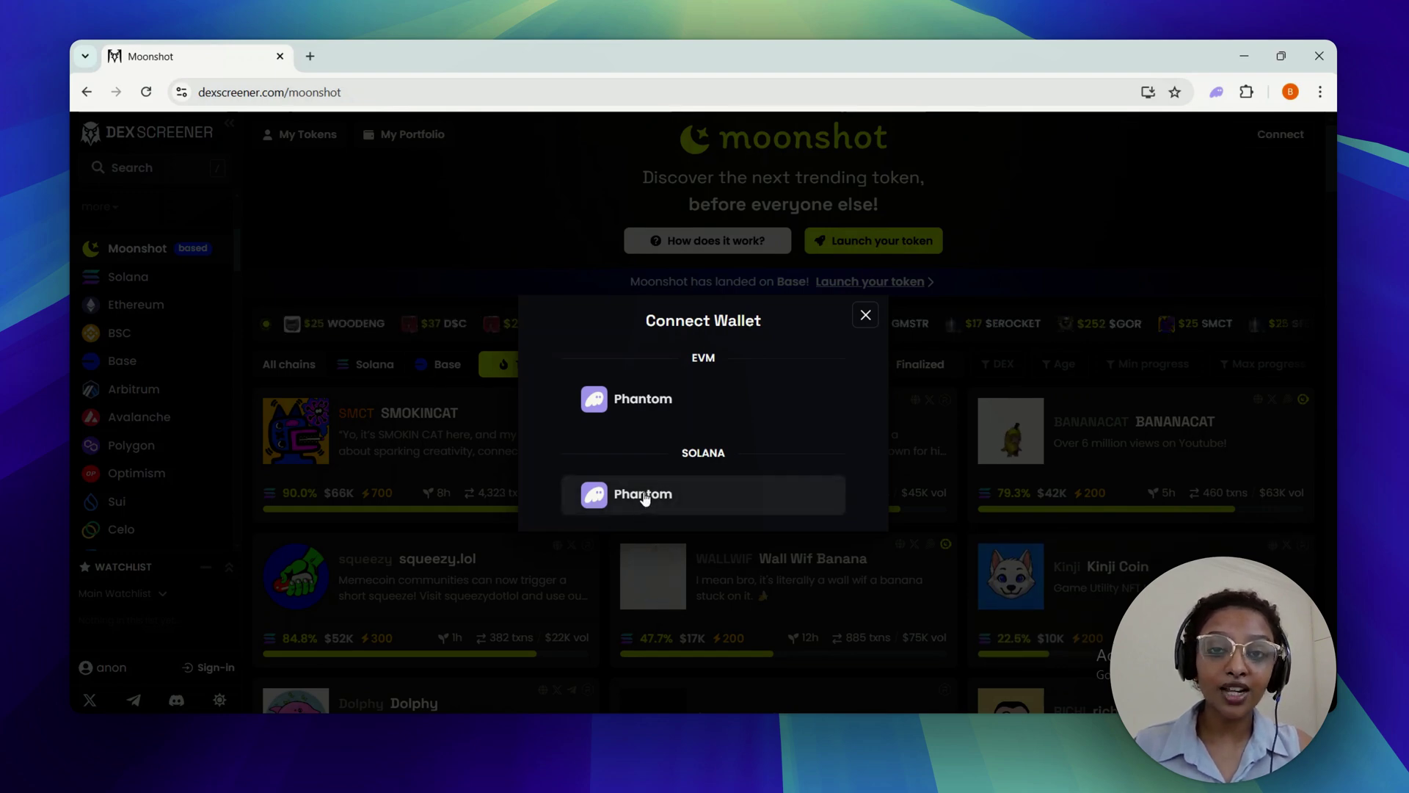
click(659, 497)
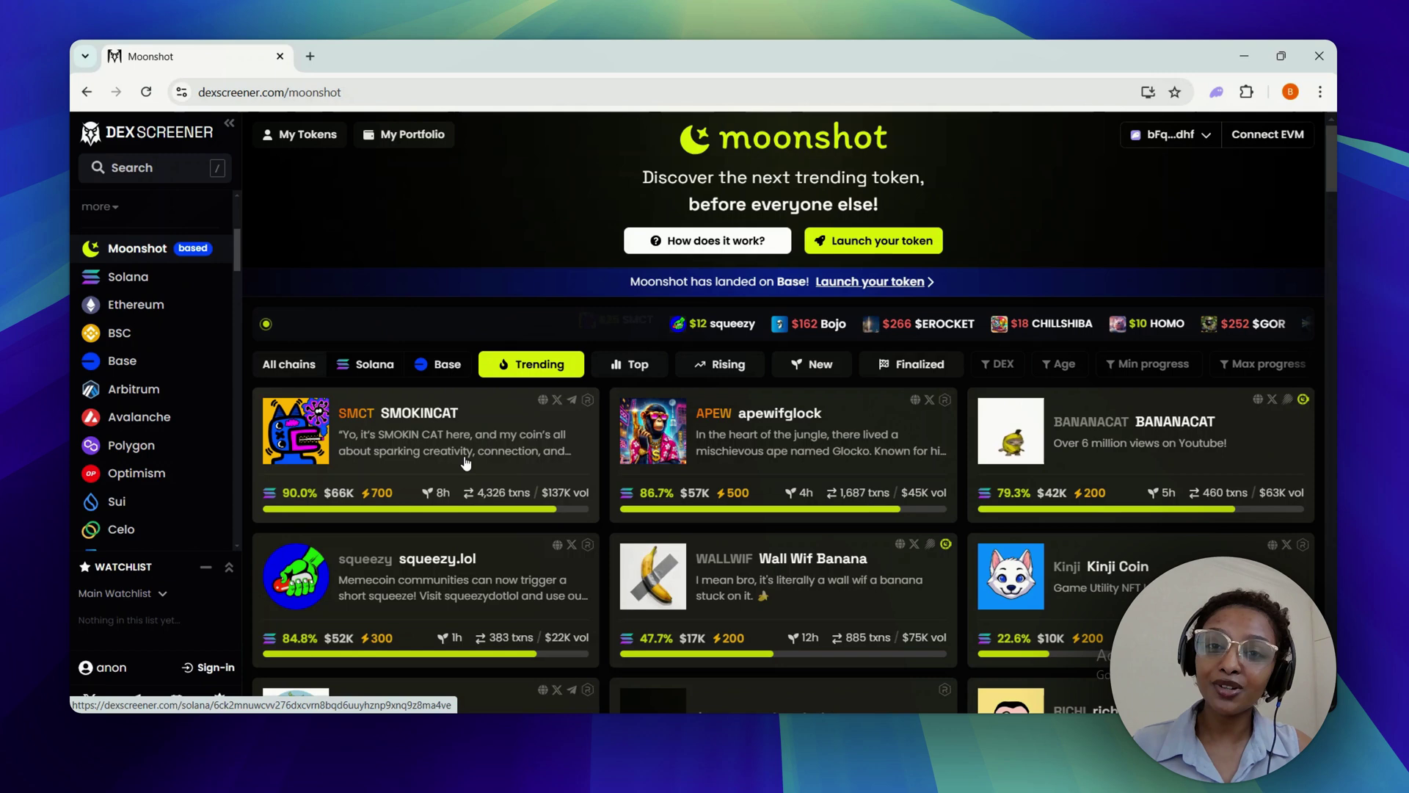
Step: Open the SMOKINCAT (SMCT/SOL) page and leave its trade panel on BUY with 0.1 SOL
click(463, 427)
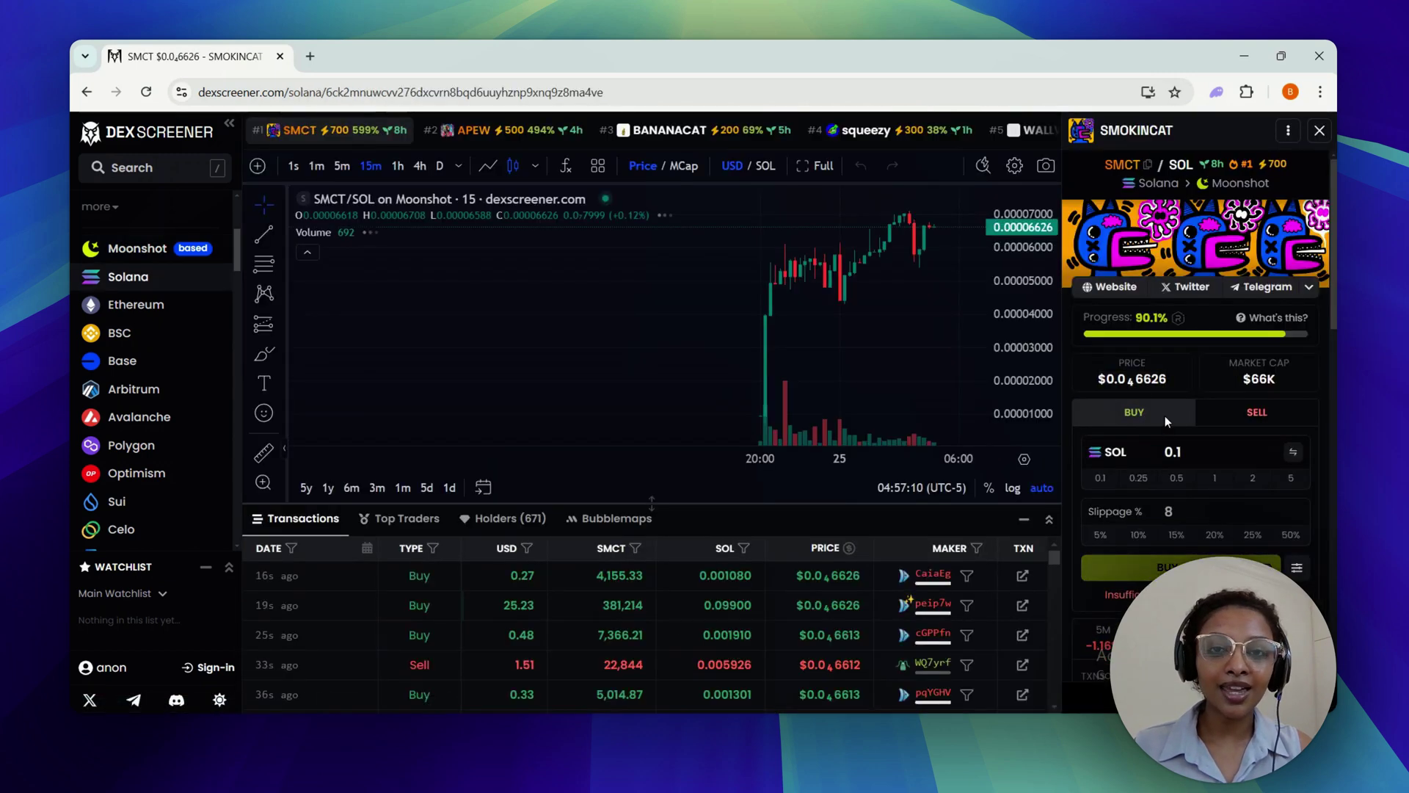
click(1163, 412)
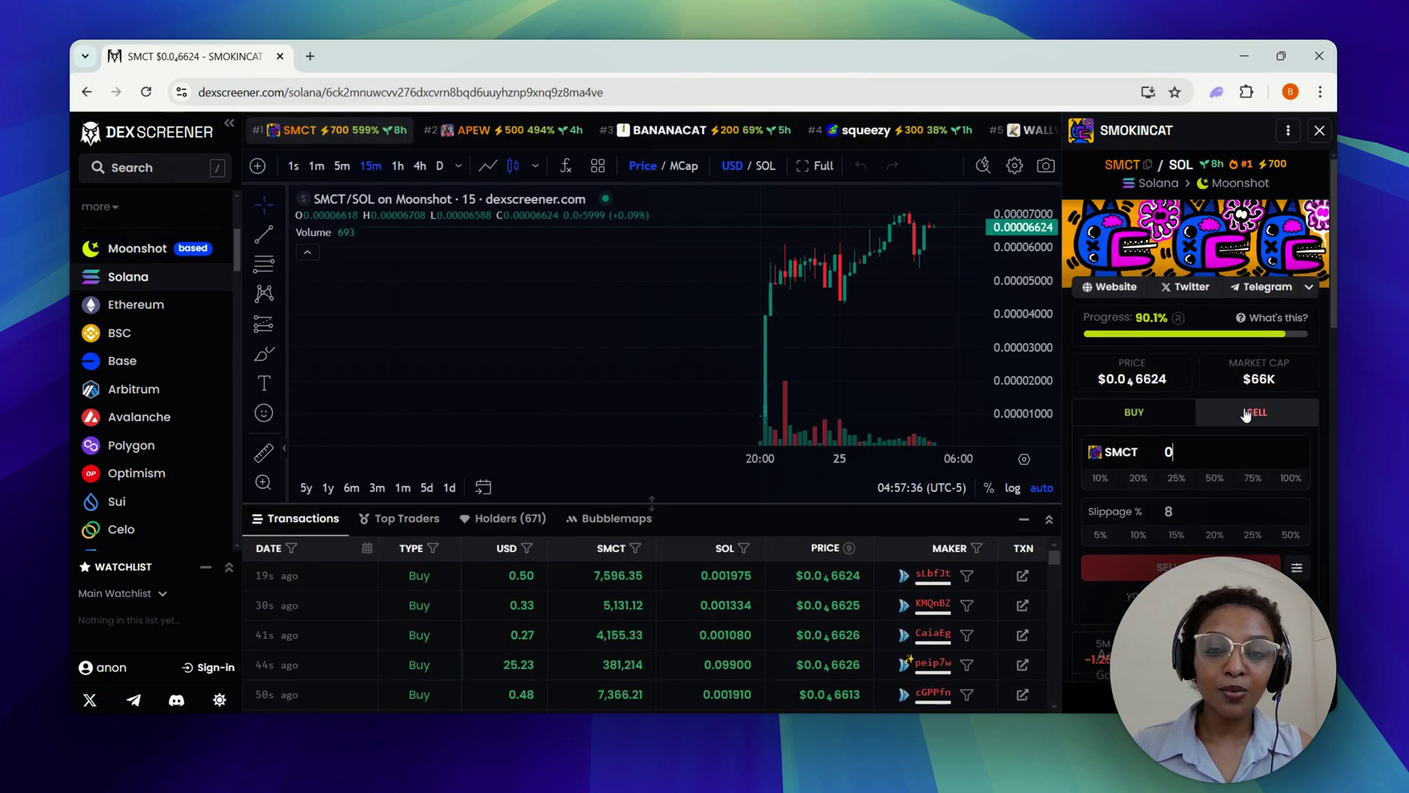
click(1140, 417)
click(1237, 415)
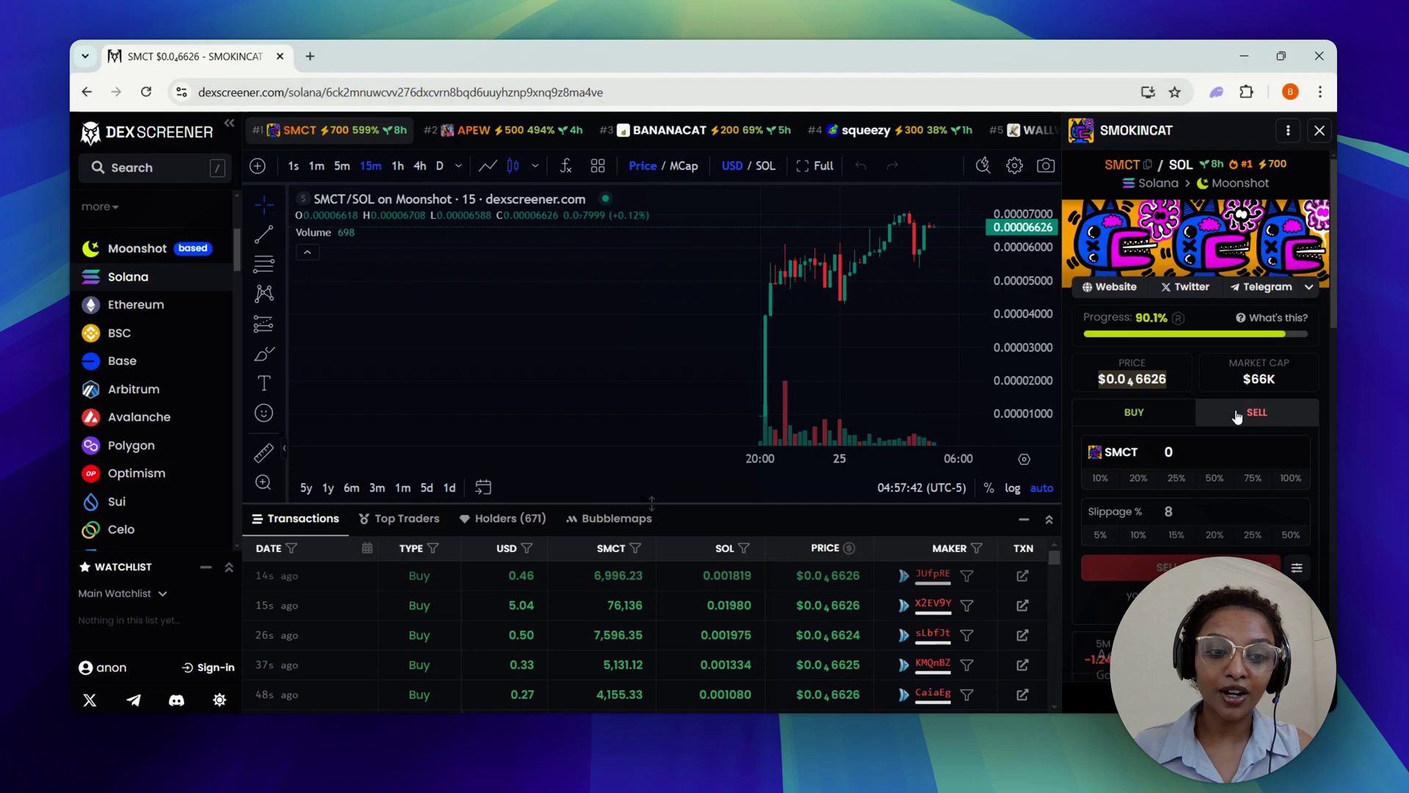
click(1138, 416)
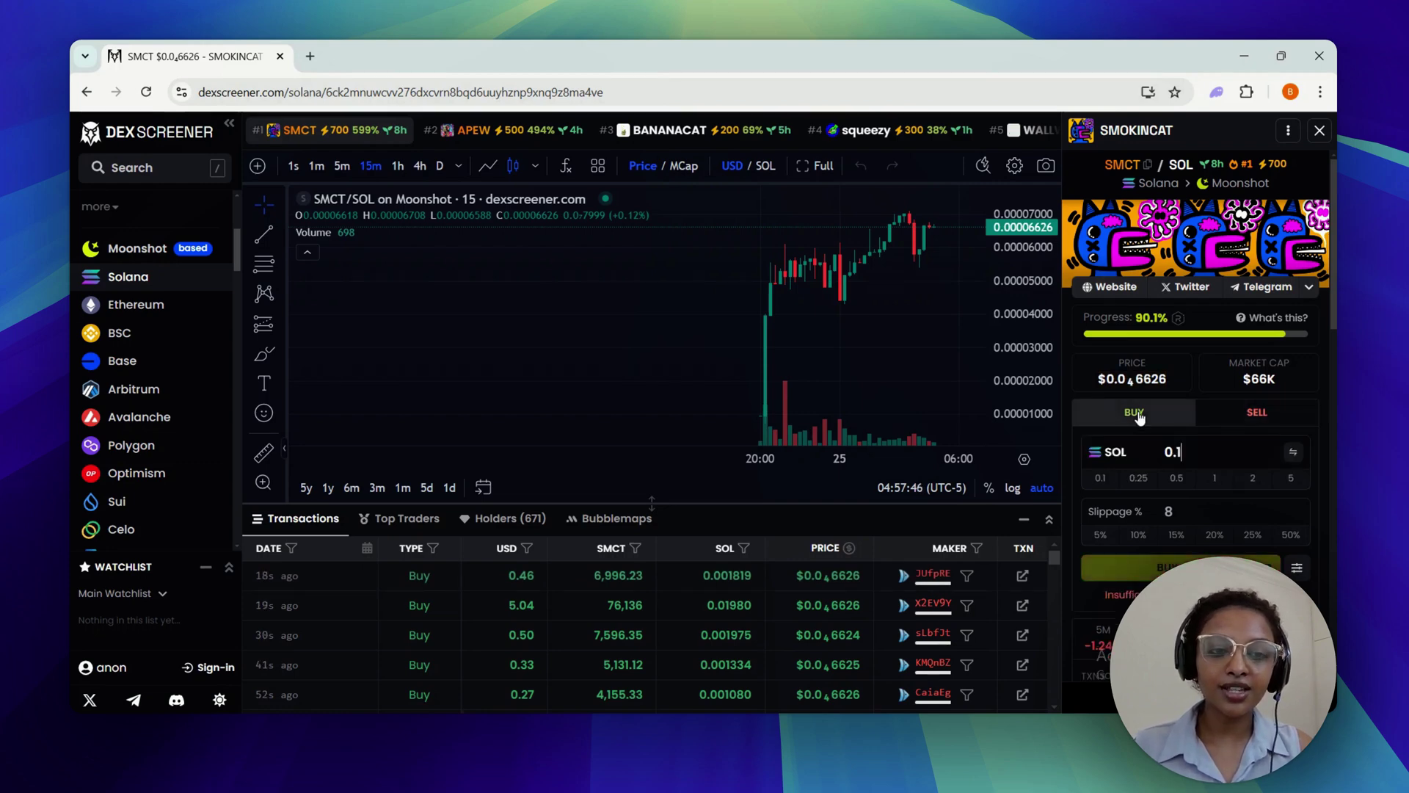
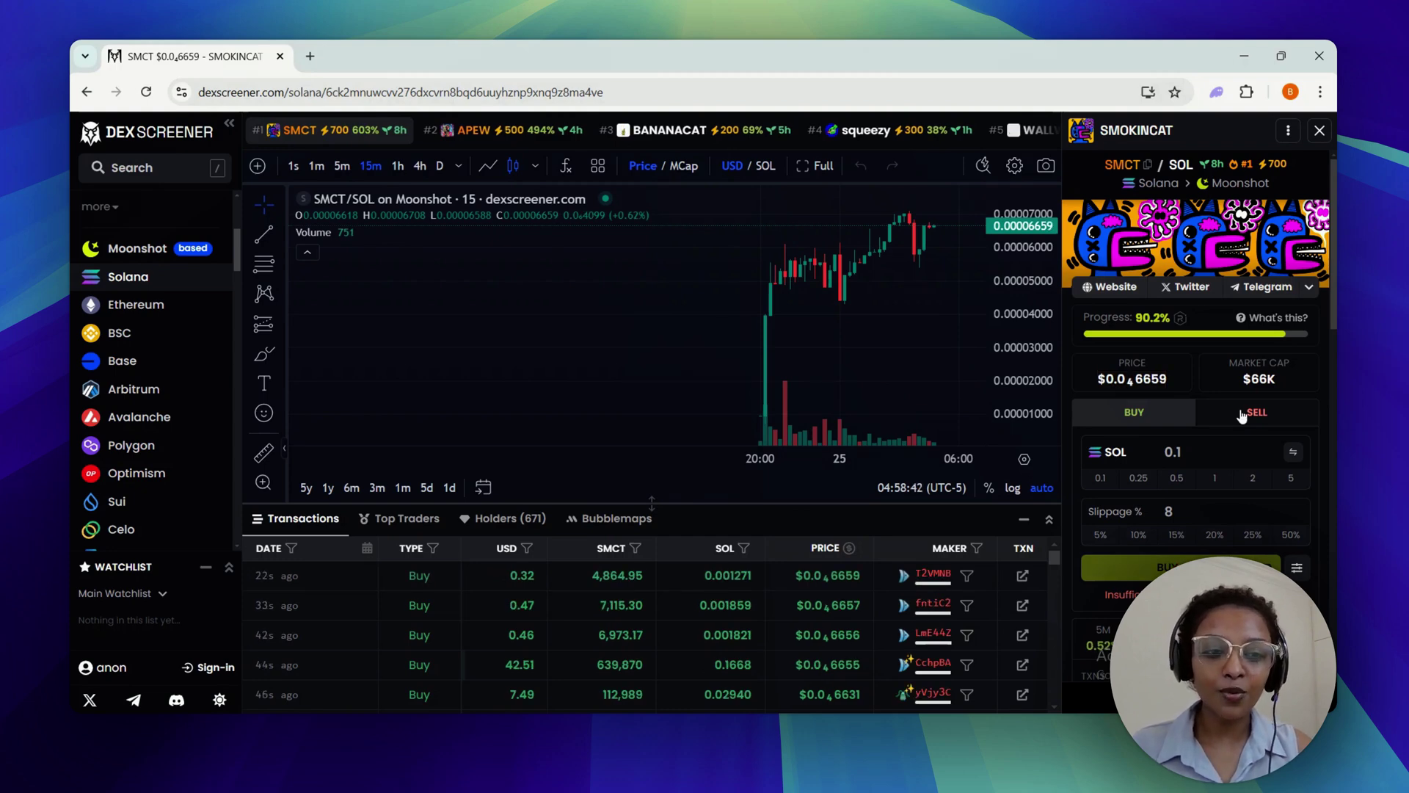
Step: Switch the SMOKINCAT trade panel to Sell and focus the SMCT amount field (8% slippage)
click(1241, 416)
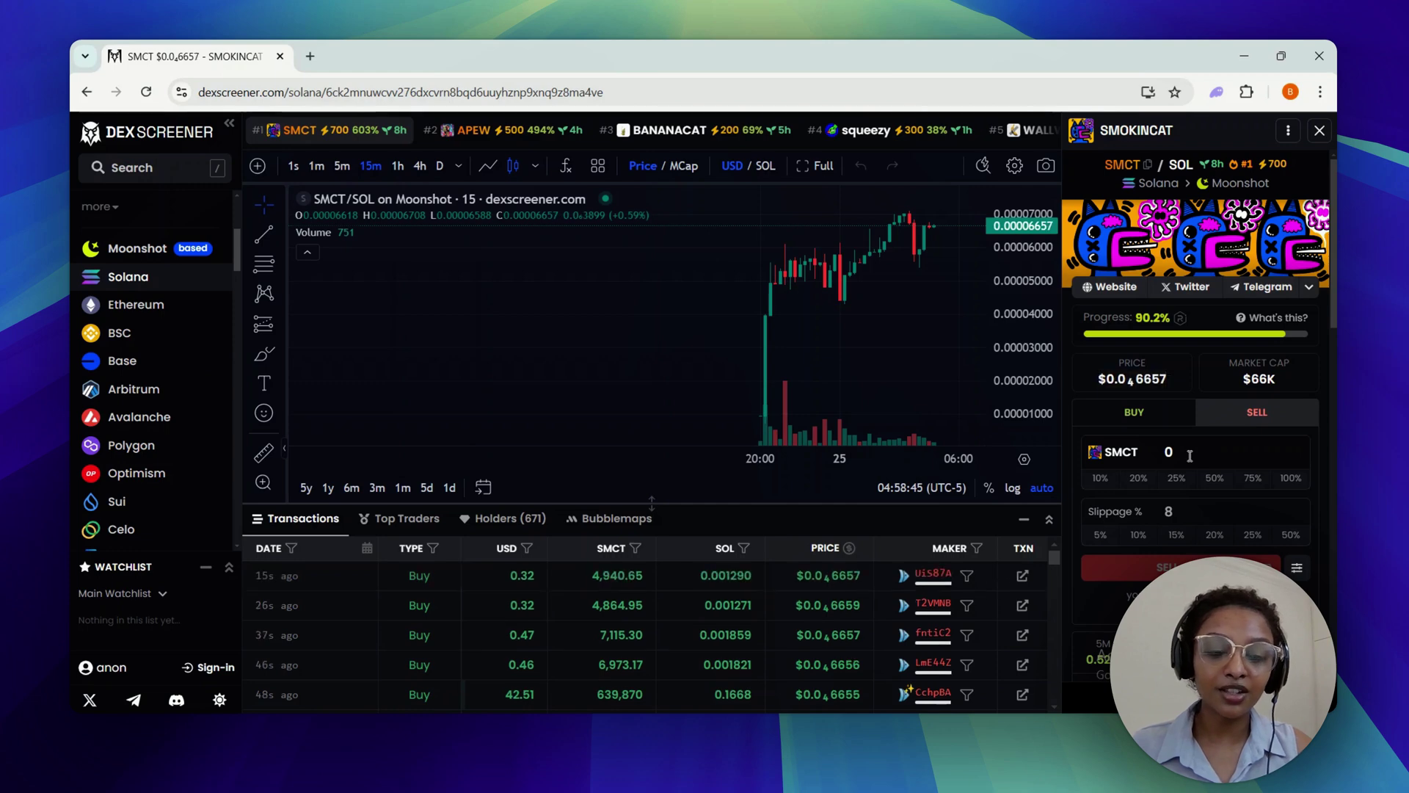
click(1189, 455)
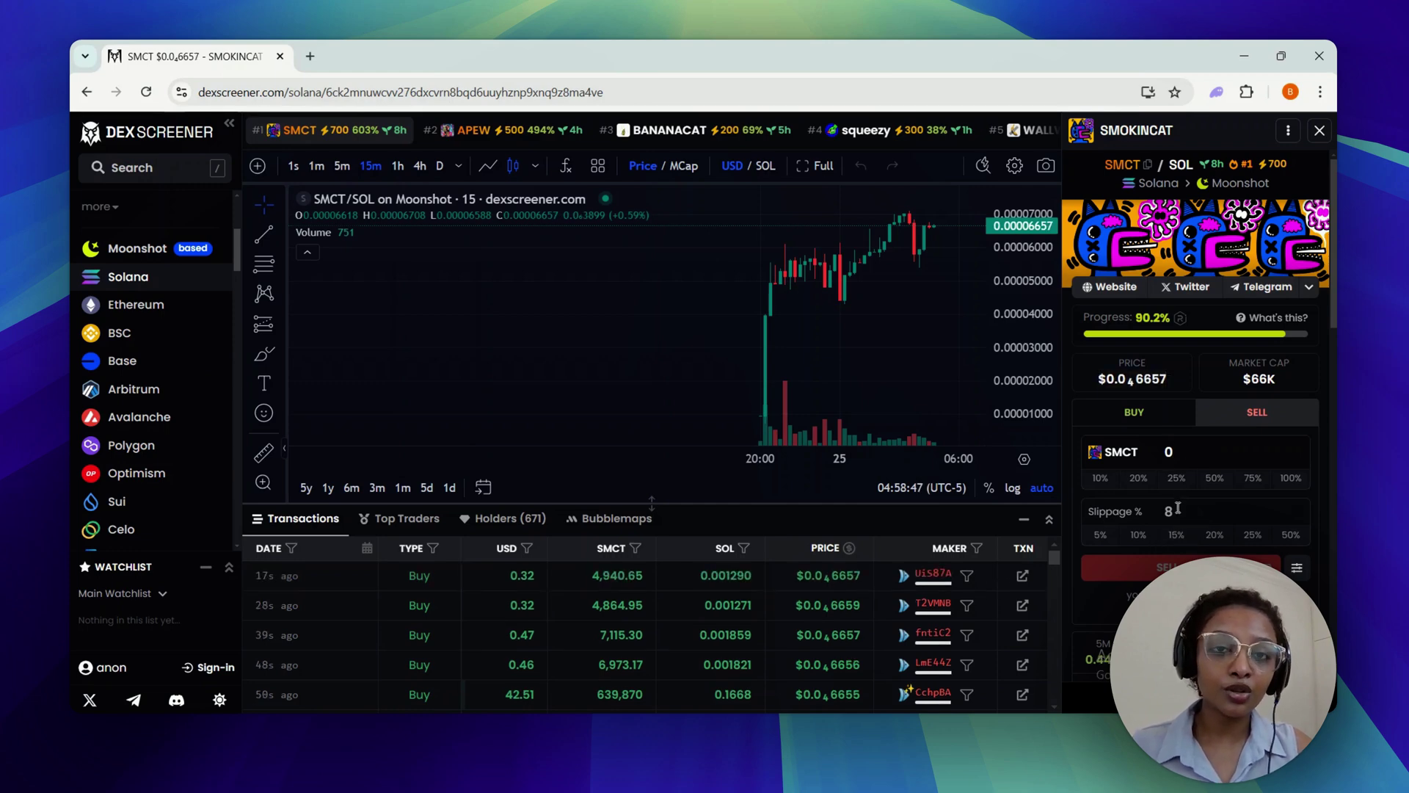